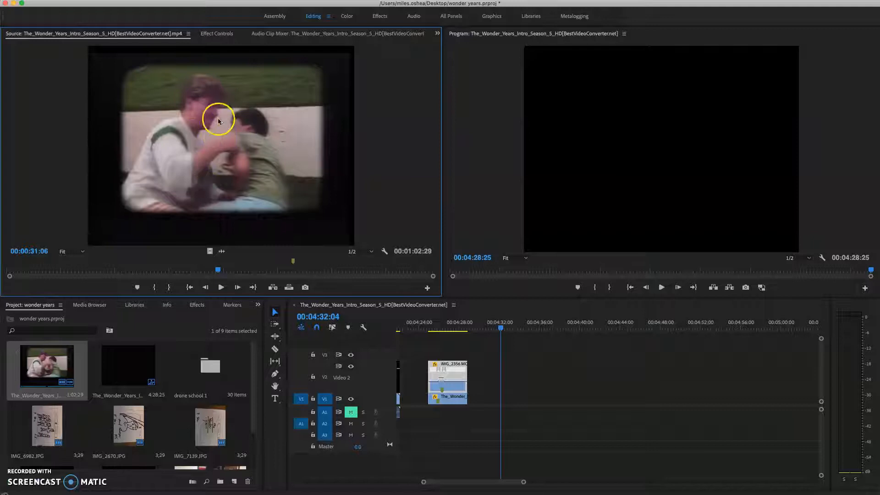
Step: Place the Wonder Years intro clip on Video 2, with its audio on A3, starting at 00:04:32:04
drag(485, 333, 504, 383)
click(557, 328)
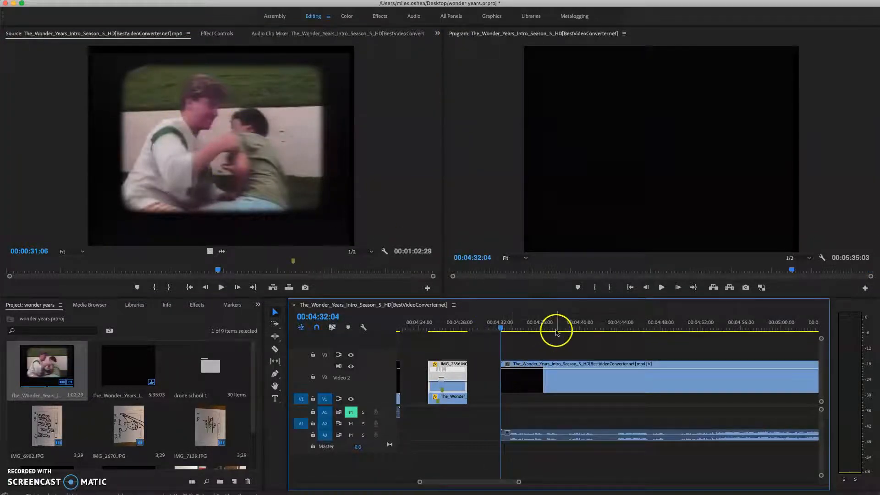
drag(519, 483, 492, 485)
click(579, 331)
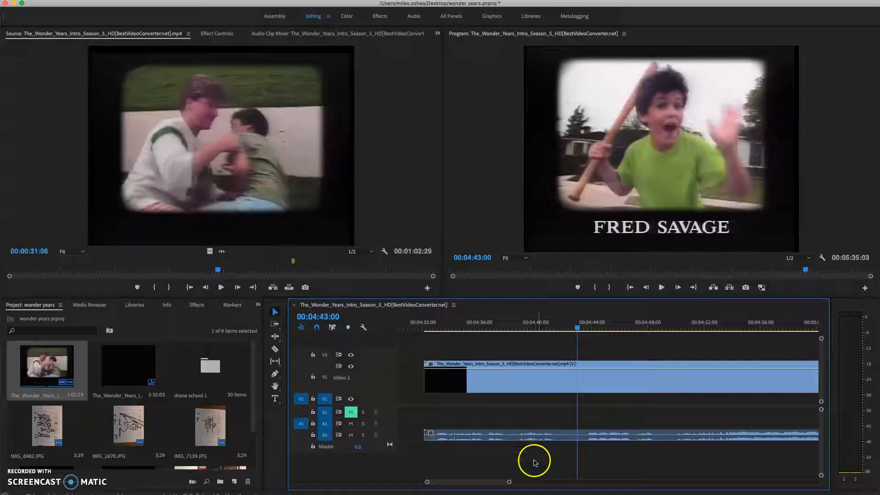
drag(509, 482, 538, 482)
click(650, 329)
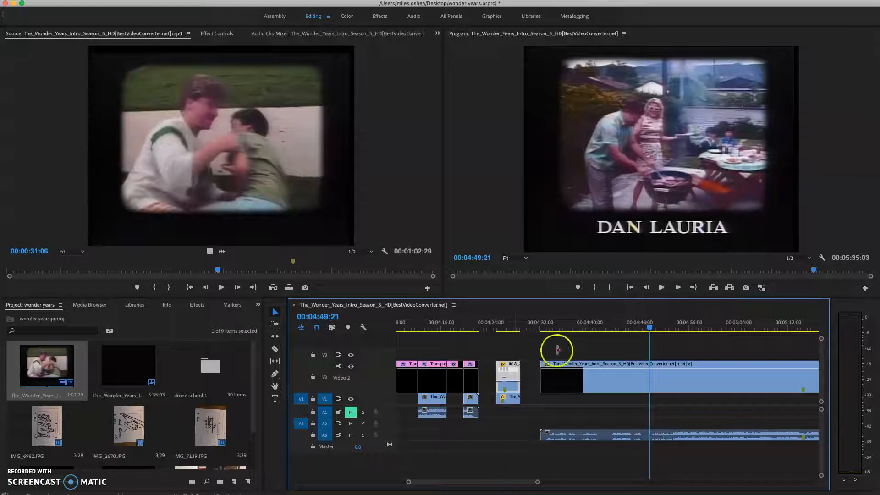
drag(514, 483, 519, 484)
Step: Split the intro clip on Video 2 at 00:04:37:26, where the title has faded to black
click(468, 328)
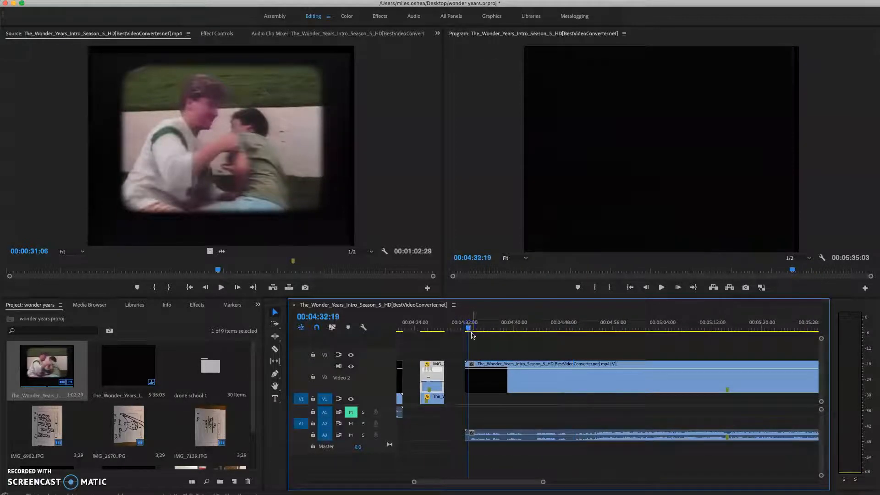
drag(467, 328, 477, 330)
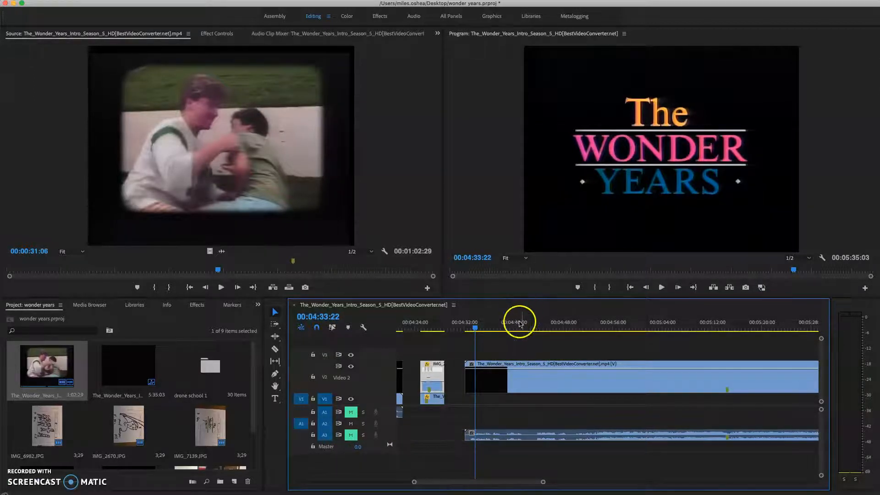
drag(475, 329, 500, 332)
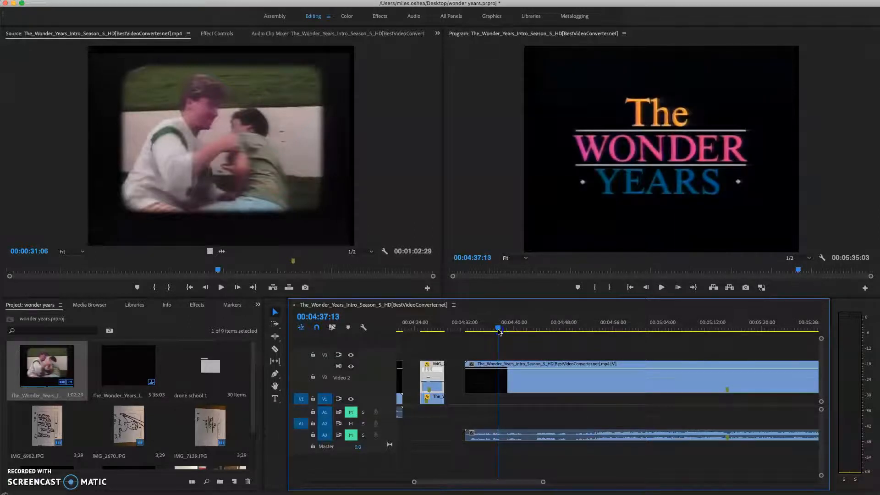
drag(500, 332, 502, 332)
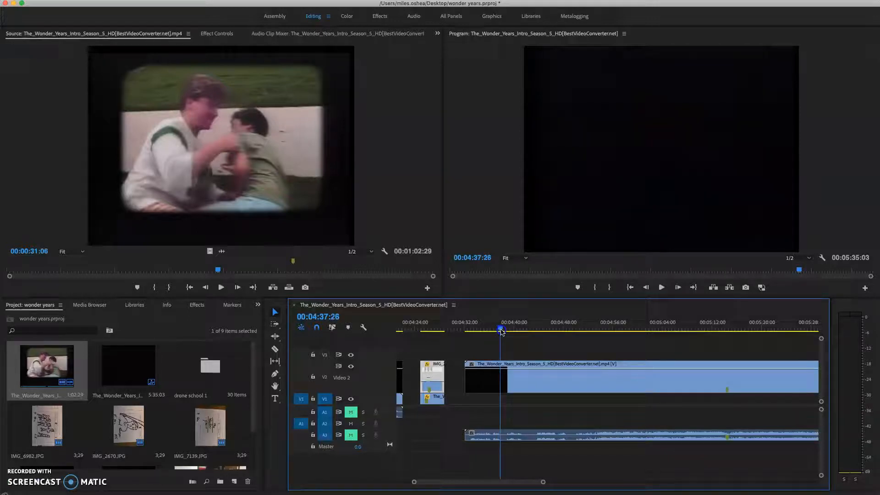
click(276, 349)
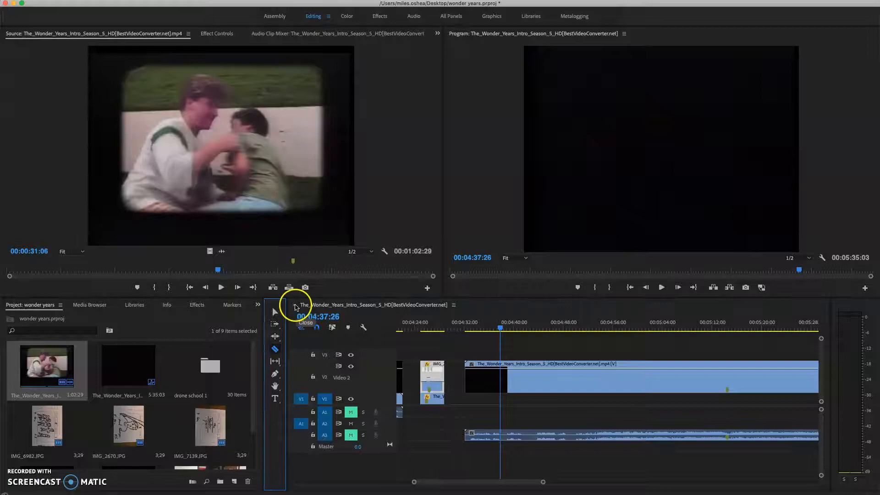
click(503, 375)
Step: Play and scrub around 00:04:41 to locate the transition from the family shot to the boy with the bat
drag(501, 329, 522, 336)
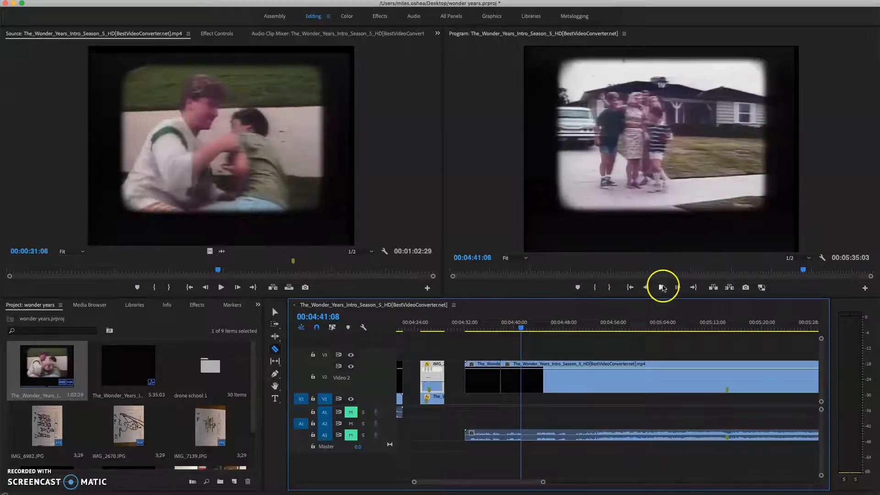
click(661, 287)
click(662, 288)
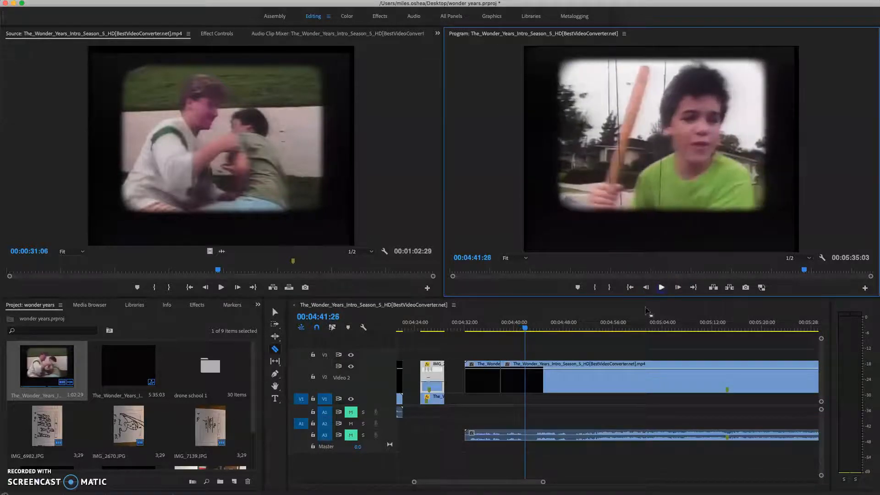
drag(525, 329, 522, 331)
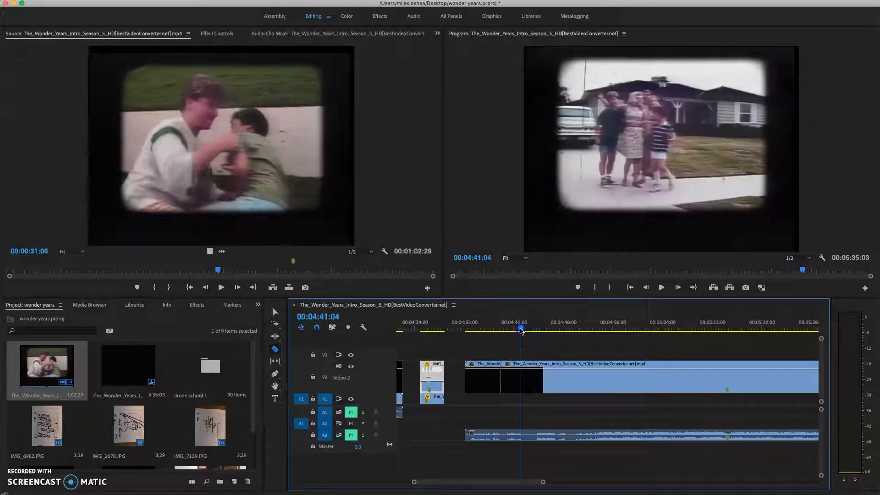
click(557, 331)
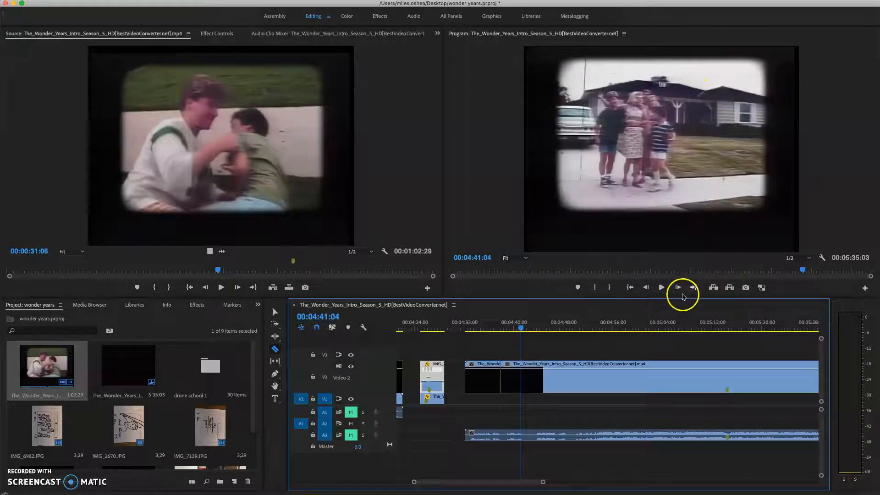
click(662, 287)
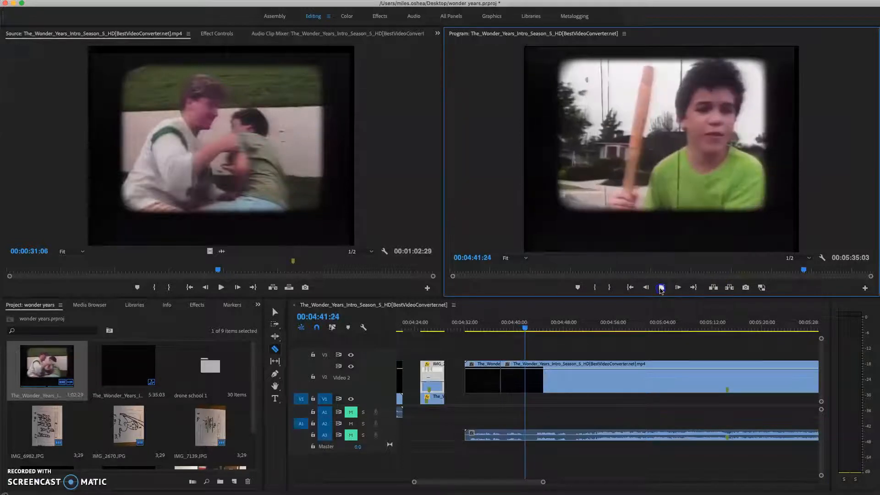
click(523, 326)
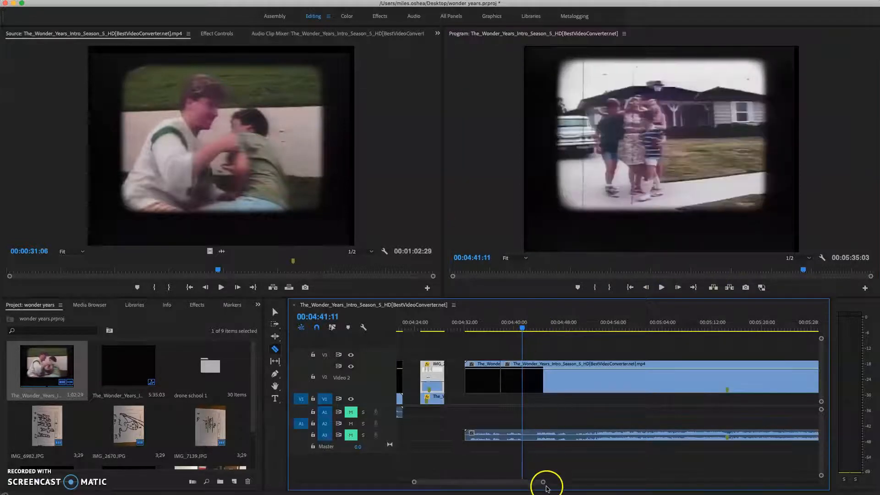
drag(543, 484, 518, 484)
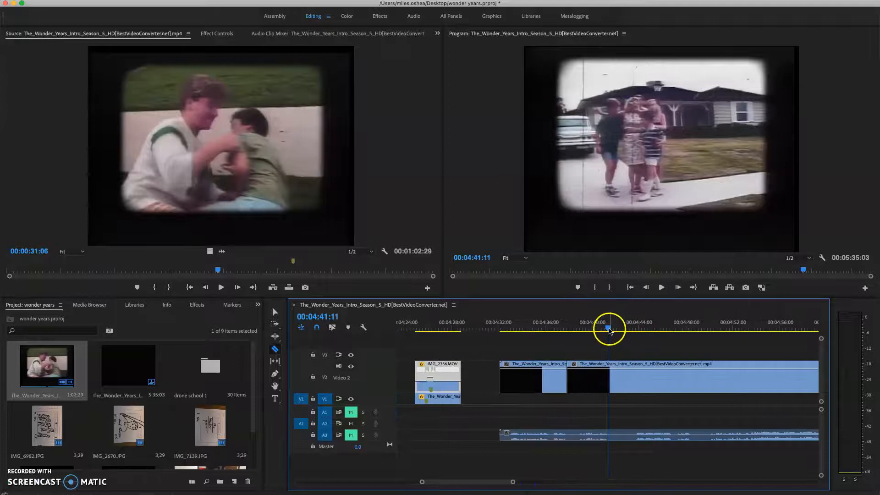
drag(609, 329, 605, 329)
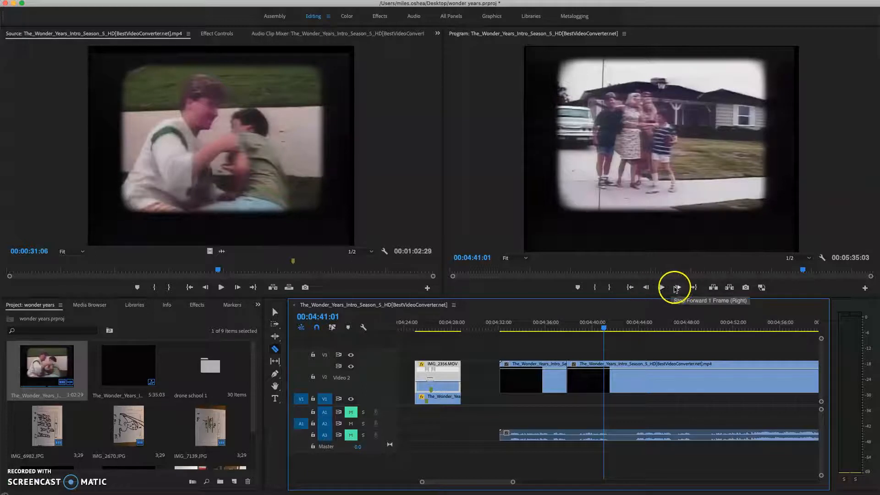
Step: Step frame by frame to the white flash between the two shots and split the clip at 00:04:41:14
click(678, 288)
click(677, 288)
click(677, 287)
click(678, 288)
click(678, 287)
click(677, 287)
click(677, 288)
click(677, 287)
click(678, 288)
click(678, 288)
click(678, 287)
click(678, 288)
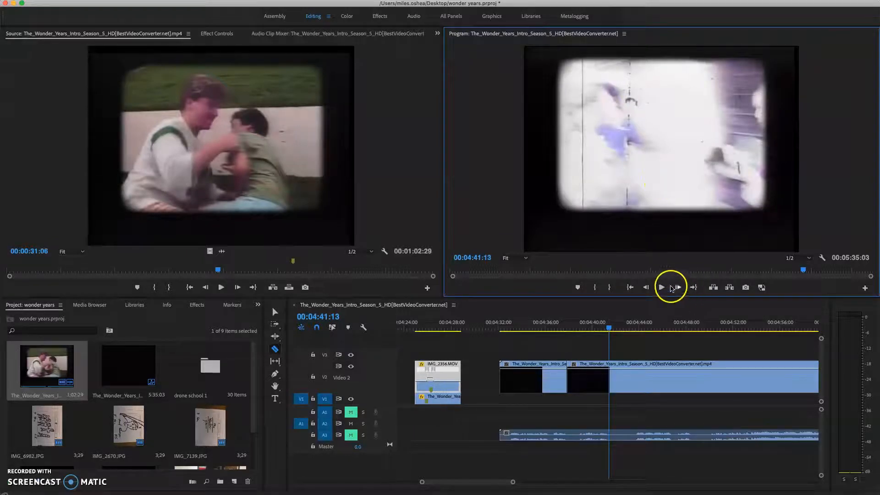
click(678, 288)
click(678, 287)
click(678, 288)
click(678, 288)
click(678, 288)
click(678, 288)
click(678, 287)
click(678, 287)
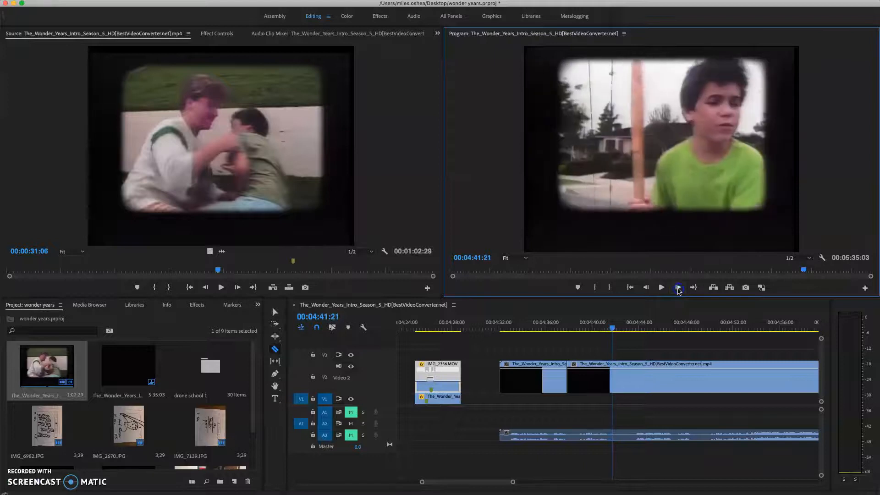
click(646, 288)
click(646, 288)
click(646, 288)
click(646, 288)
click(646, 287)
click(646, 288)
click(646, 287)
click(646, 287)
click(646, 287)
click(646, 287)
click(678, 287)
click(678, 288)
click(678, 288)
click(678, 287)
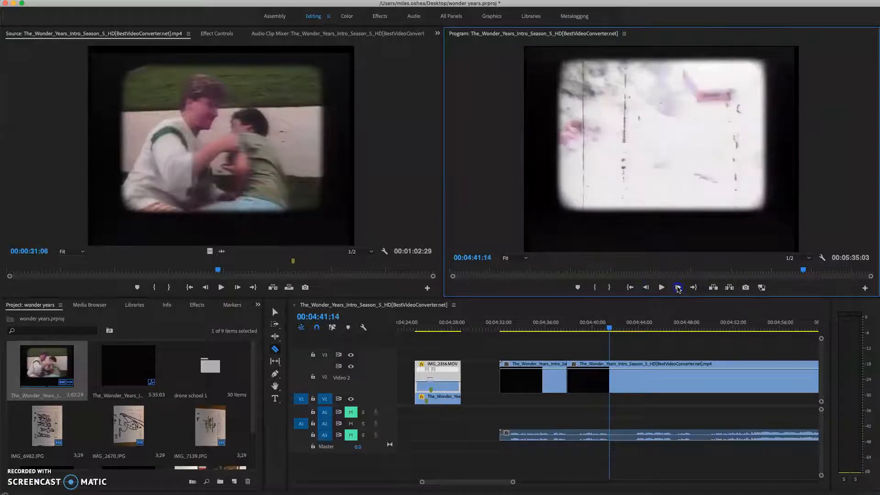
click(613, 371)
Step: Split the intro clip at the next white flash, 00:04:46:07, and return to the Selection tool
drag(610, 330, 667, 346)
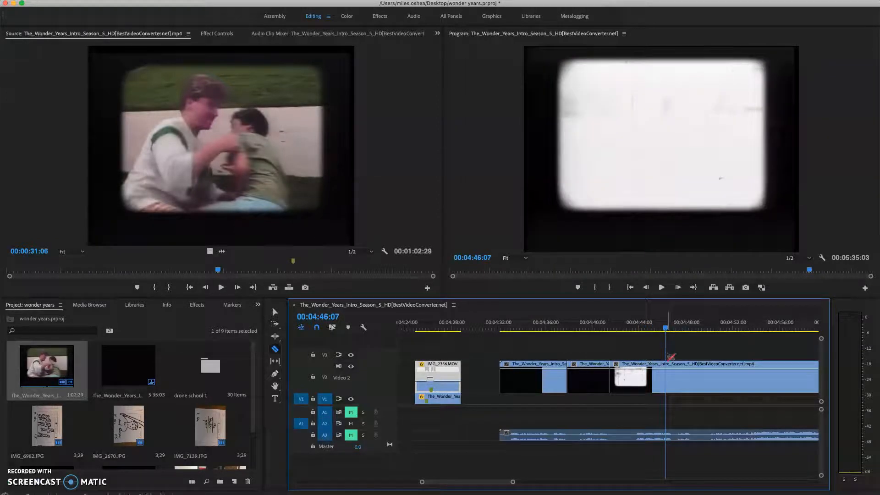
click(668, 376)
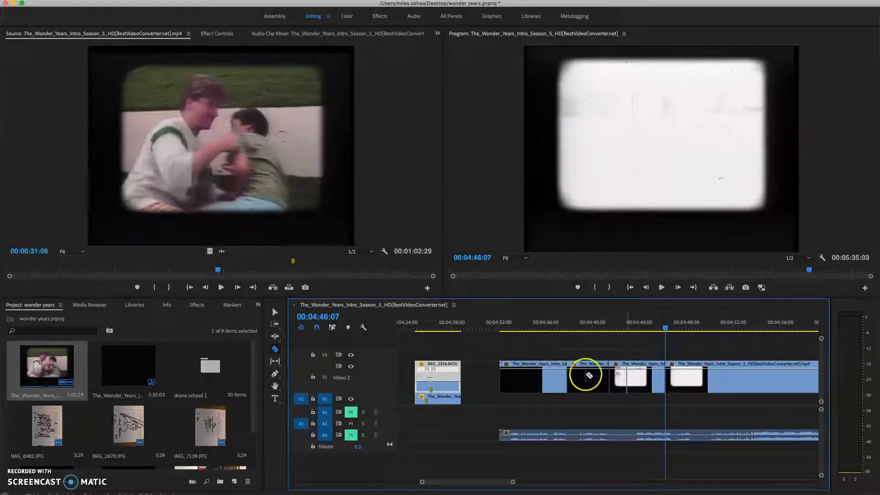
click(275, 312)
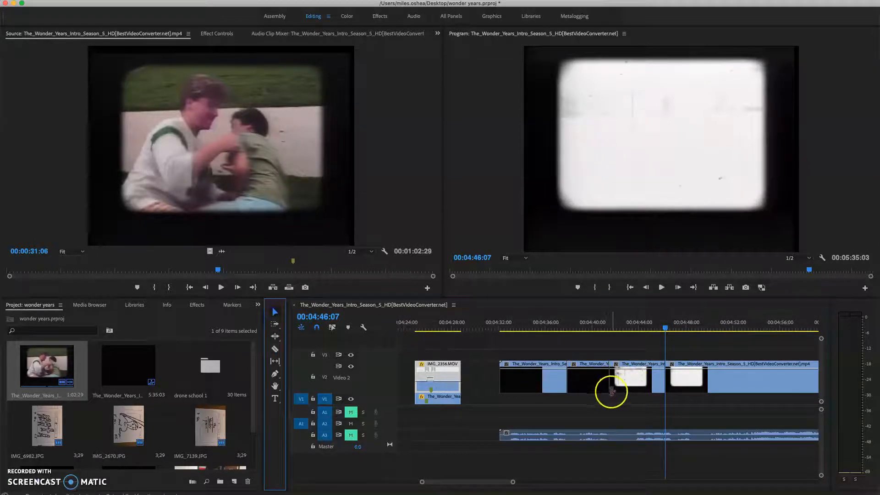
Step: Review the earlier numbered shots with their timecode overlay, and return the playhead to the new clip's start at 00:04:32:05
drag(514, 485, 437, 491)
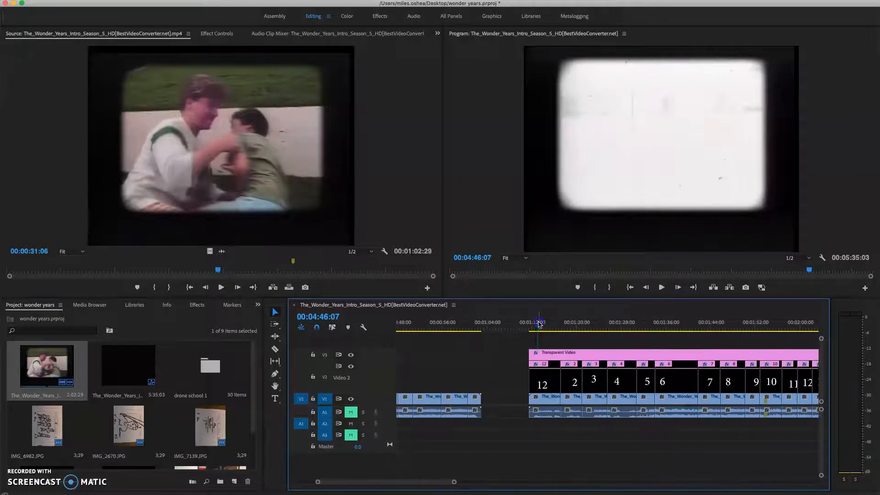
click(538, 322)
drag(420, 489, 434, 489)
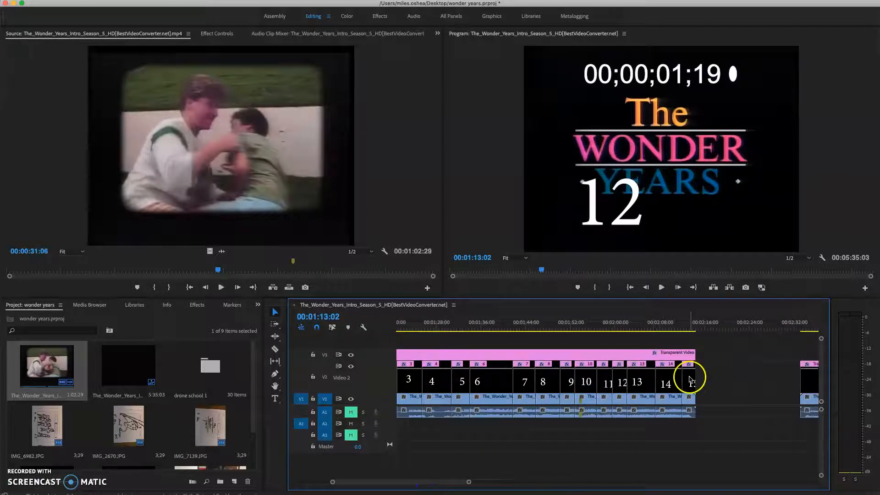
drag(431, 488, 512, 487)
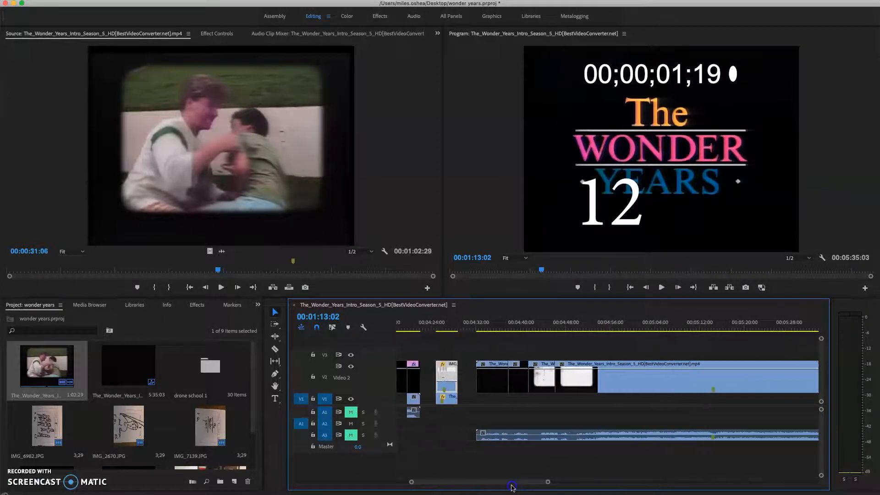
click(478, 328)
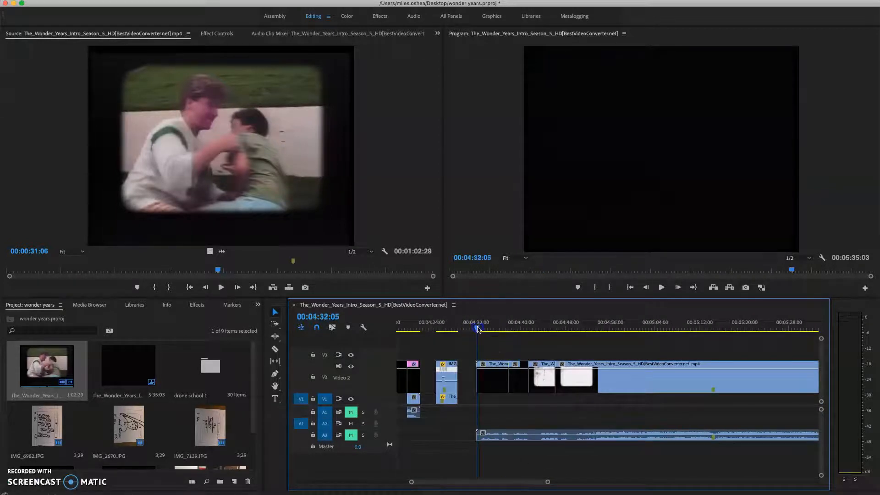
drag(252, 347, 253, 386)
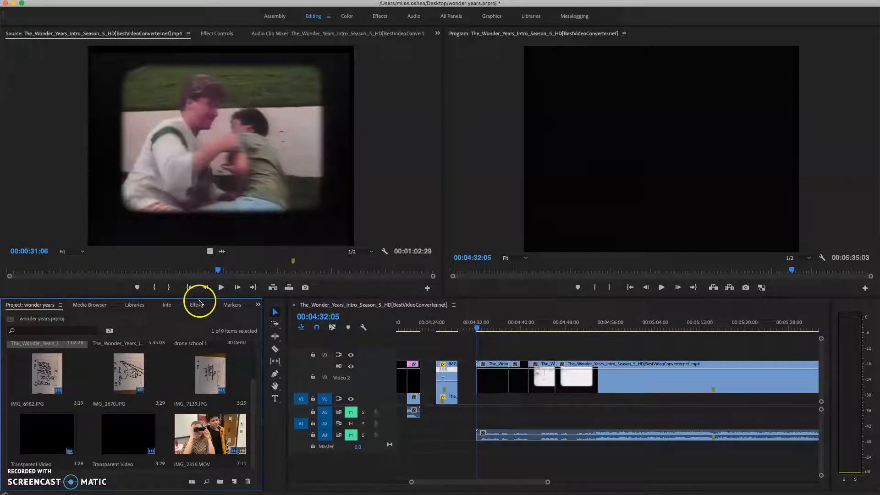
right_click(224, 470)
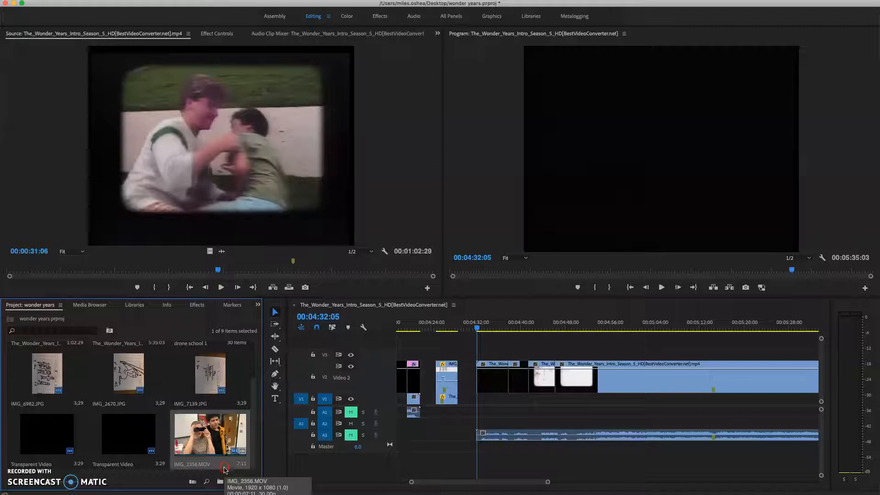
right_click(171, 473)
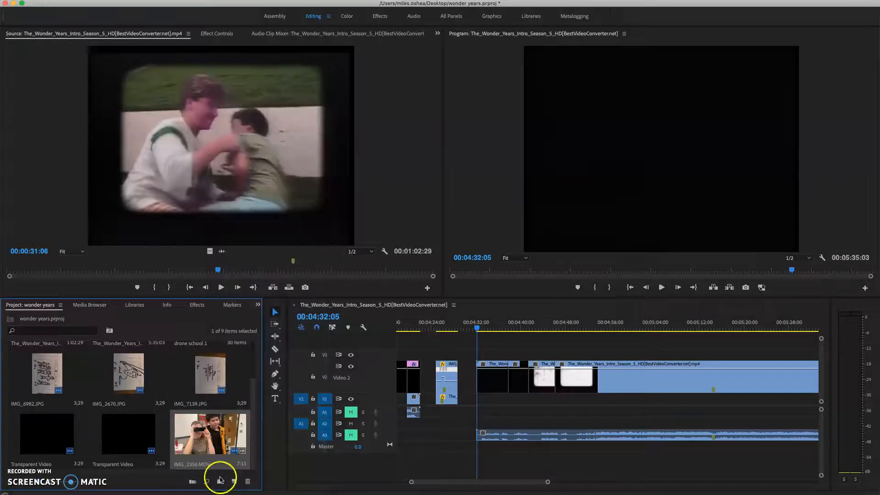
right_click(169, 471)
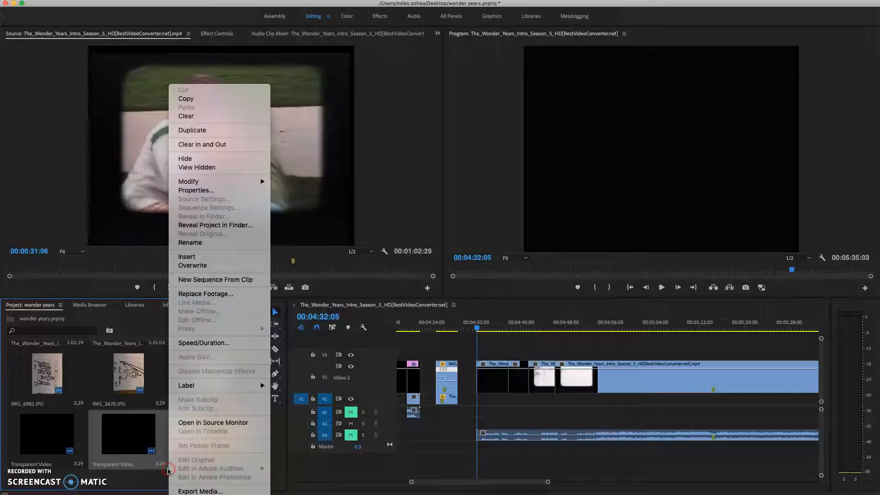
click(161, 483)
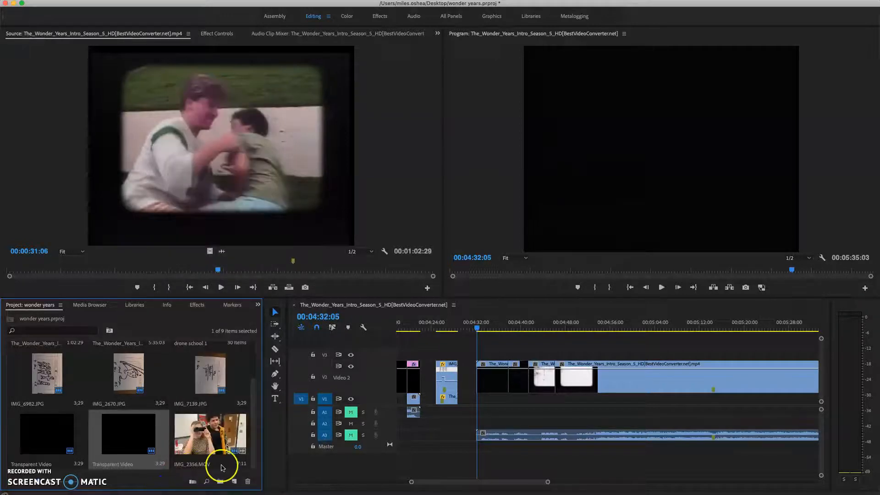
right_click(249, 470)
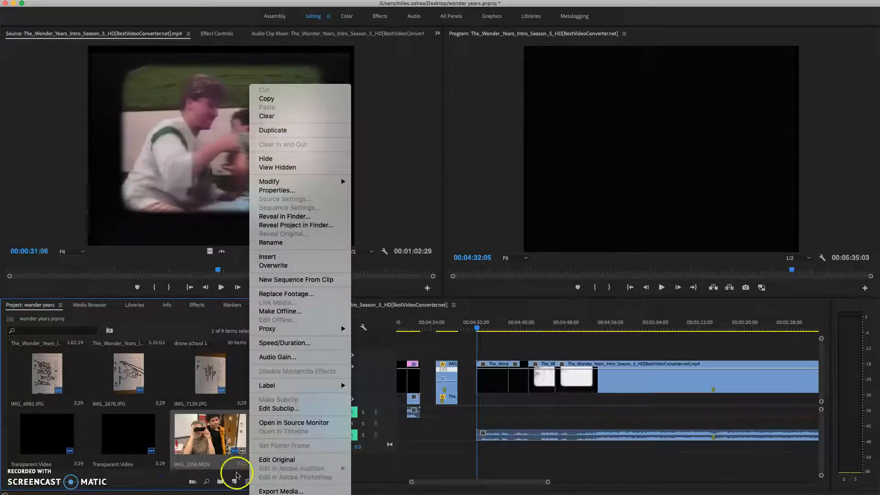
click(165, 482)
click(208, 375)
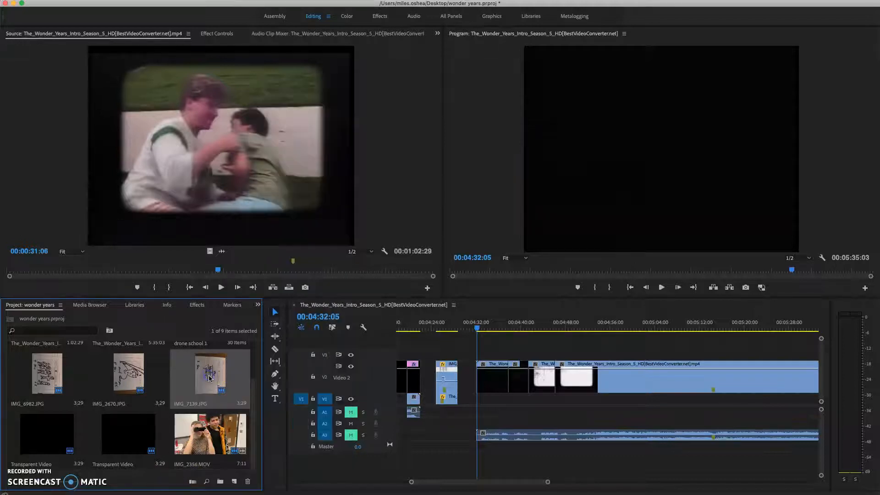
drag(209, 377, 148, 429)
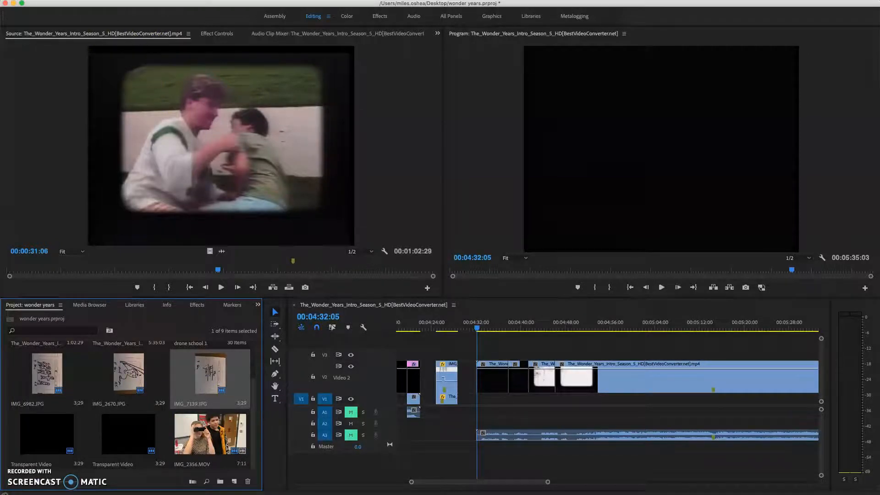
Step: Create a new Transparent Video item at 960 x 720, 29.97 fps Non-Drop-Frame, with square pixels
click(94, 4)
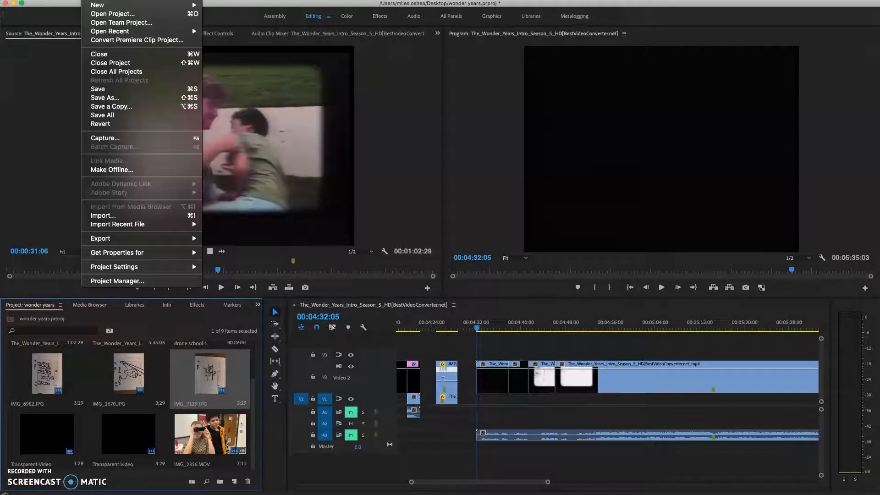
mouse_move(98, 6)
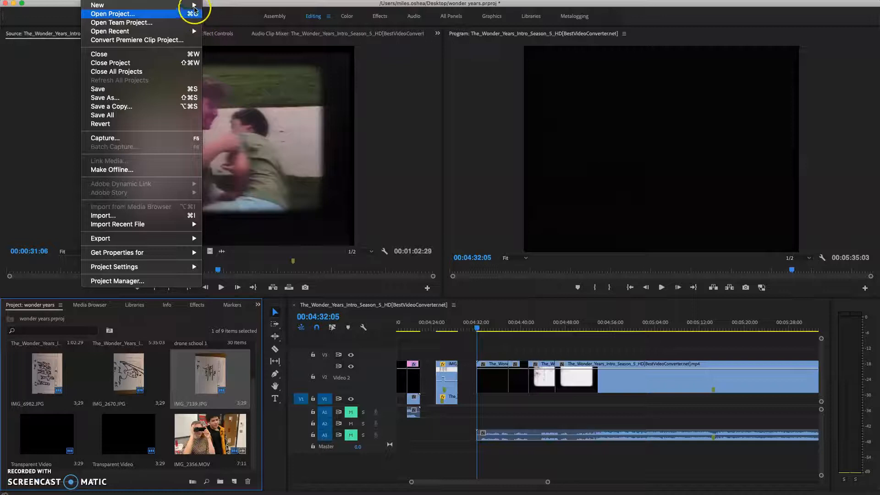
mouse_move(193, 6)
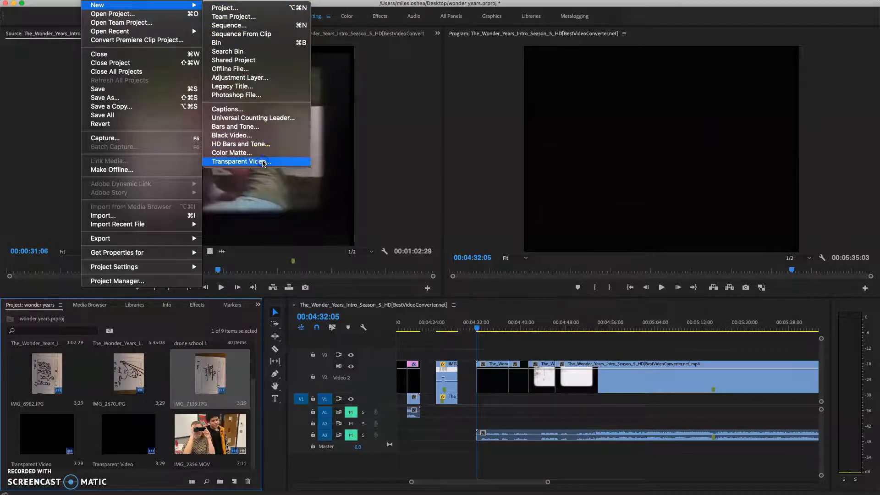
click(264, 163)
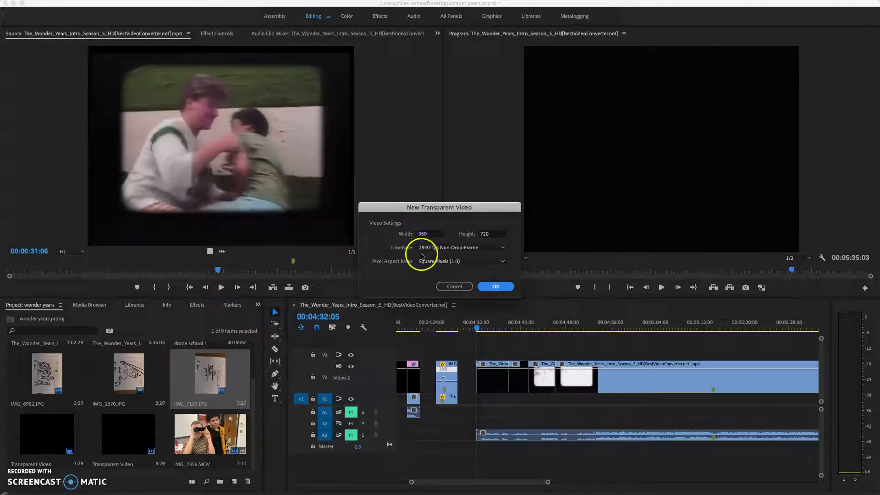
click(489, 288)
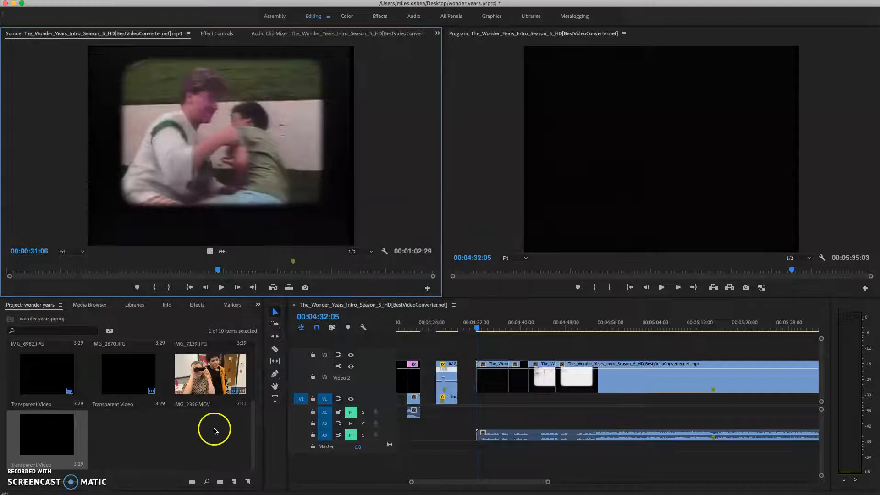
Step: Place the new transparent video on V3 at 00:04:32:05 and extend it to the end of the intro footage
click(184, 448)
click(43, 448)
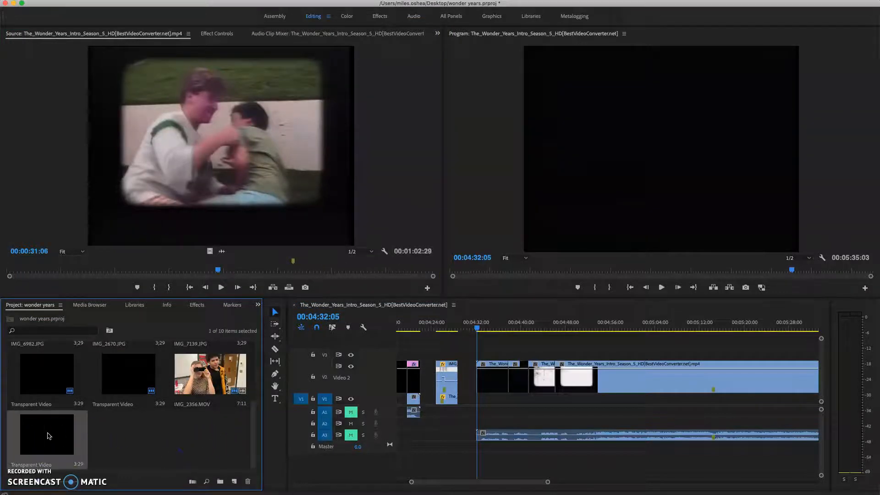
drag(38, 434, 476, 356)
drag(549, 483, 572, 482)
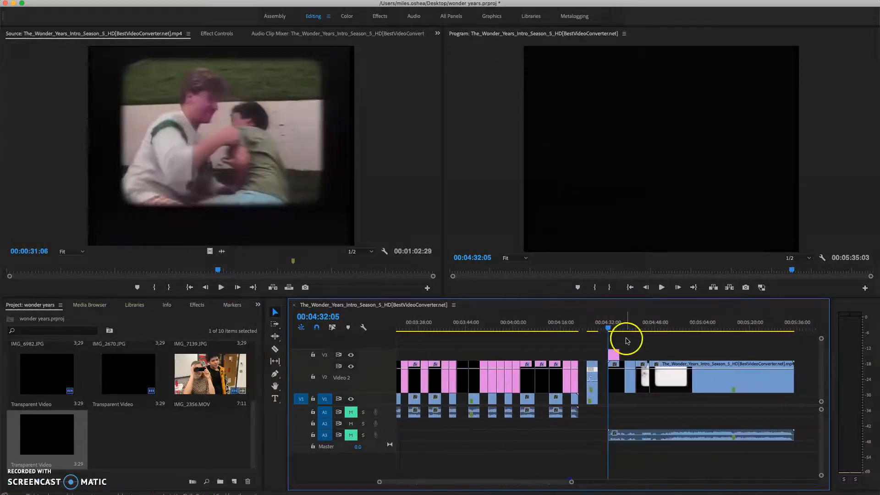
drag(621, 353, 793, 354)
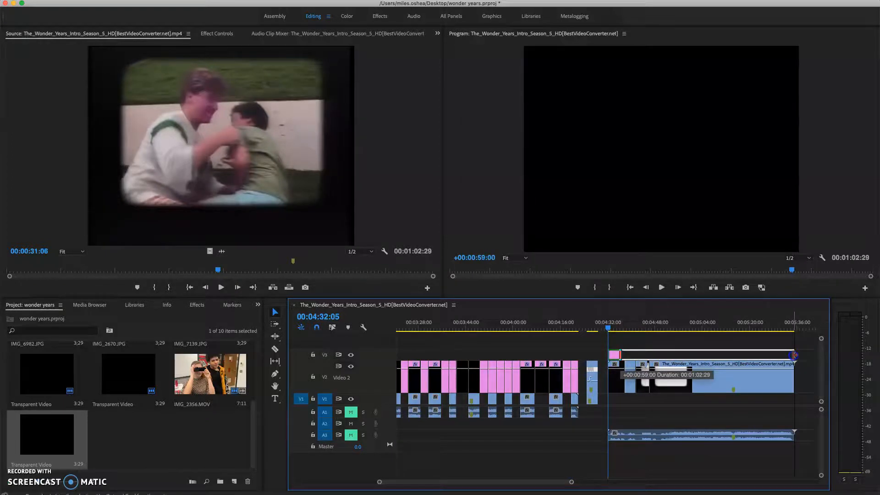
click(676, 346)
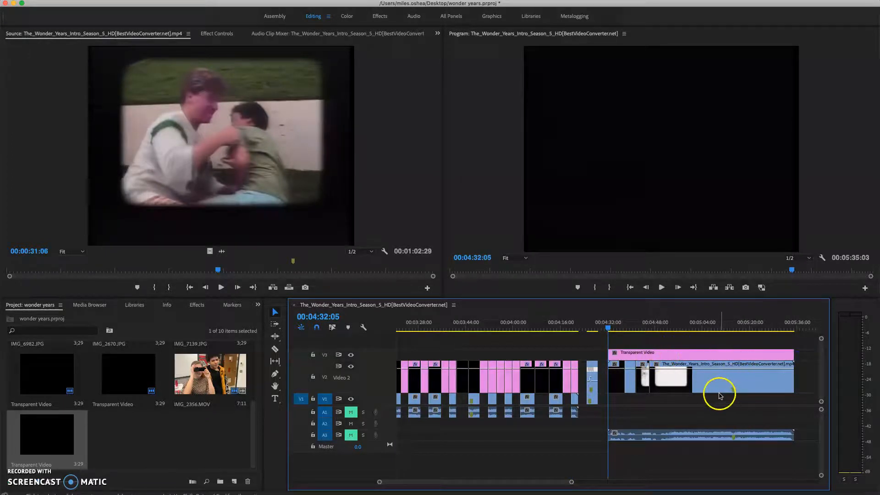
Step: Search the effects for "time" and apply the Timecode effect to the Transparent Video clip on V3
click(670, 360)
click(662, 328)
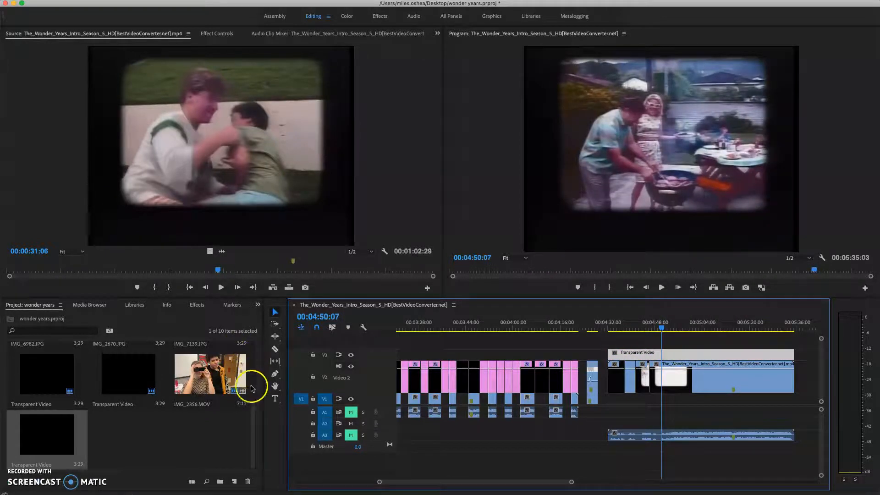
click(195, 307)
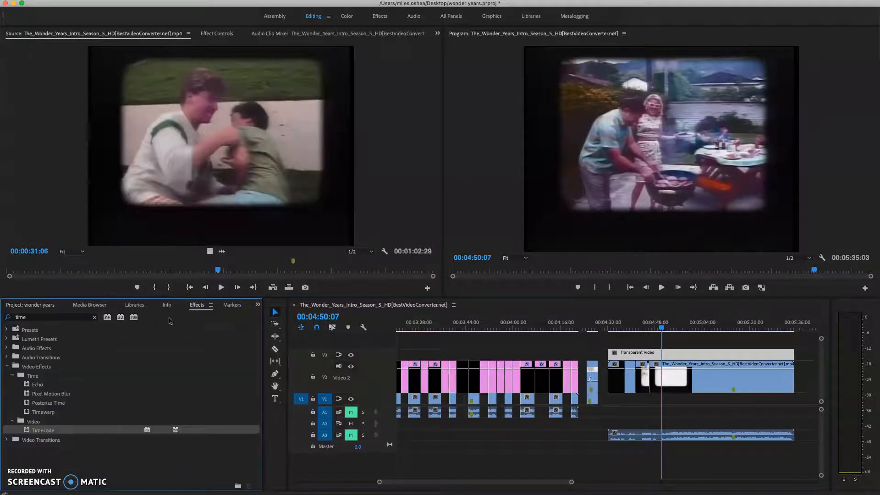
click(94, 317)
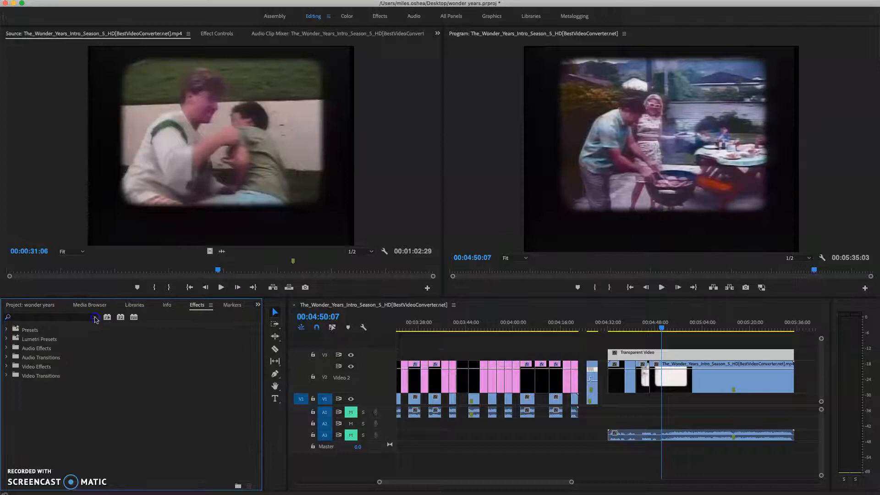
click(27, 317)
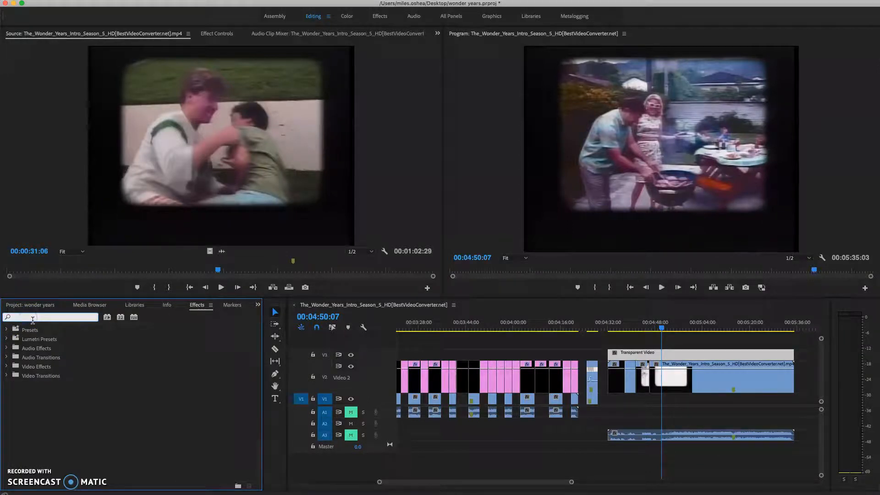
text(time)
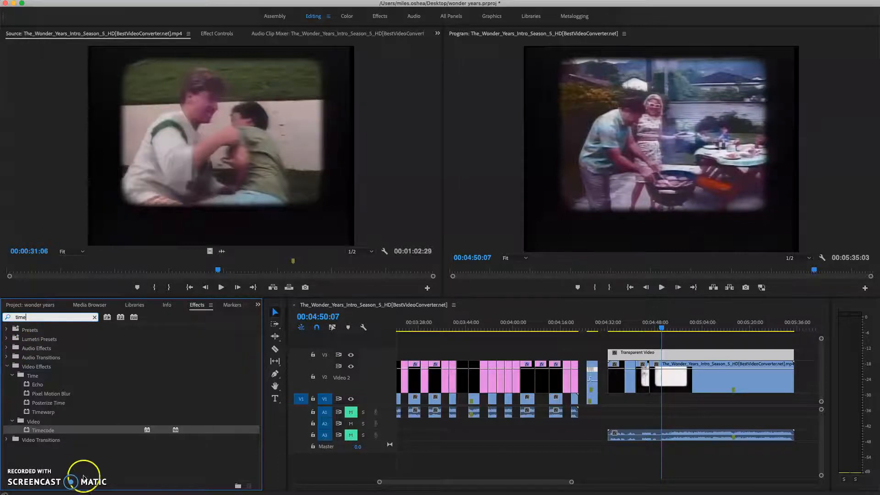
click(41, 433)
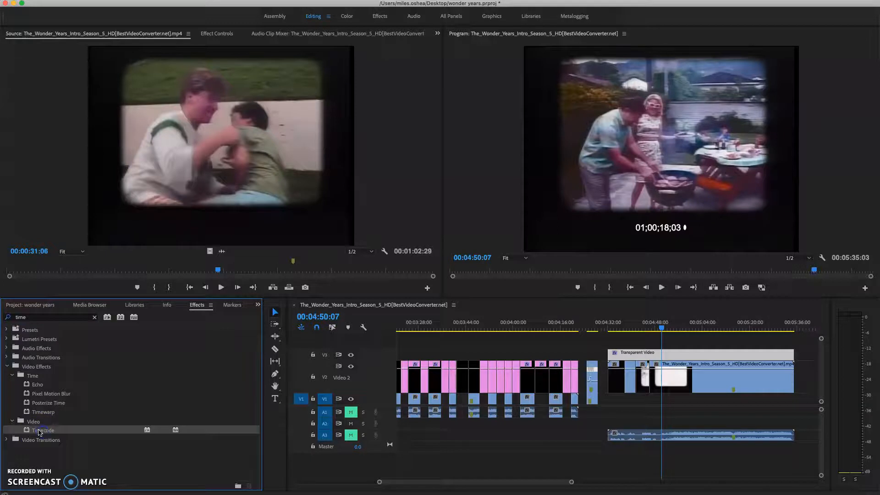
drag(668, 432, 695, 369)
Step: Set the overlay's Timecode Source to Clip and check the count from the overlay's start to 00:05:15:05
click(219, 35)
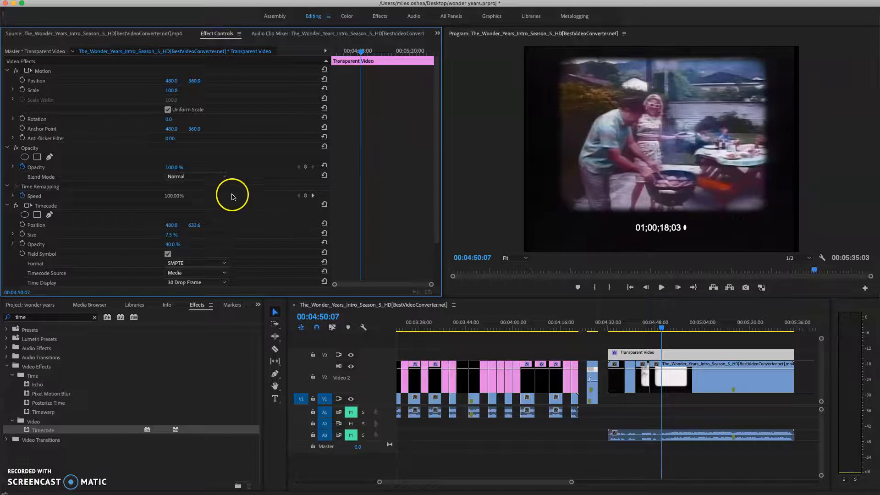
scroll(330, 179, down, 3)
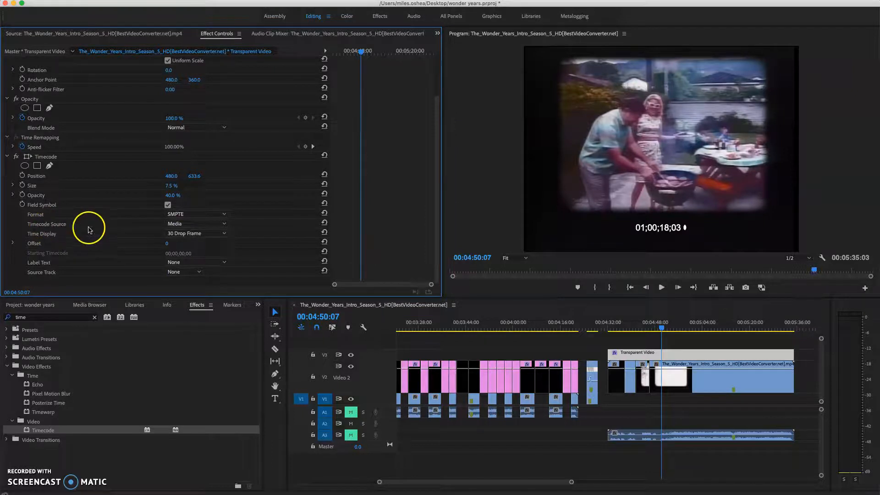
click(177, 225)
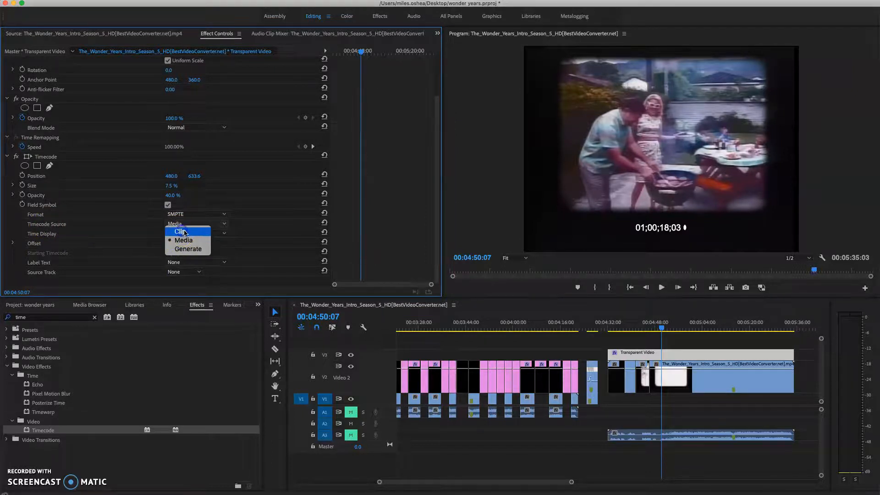
click(184, 233)
click(610, 330)
drag(611, 331, 608, 330)
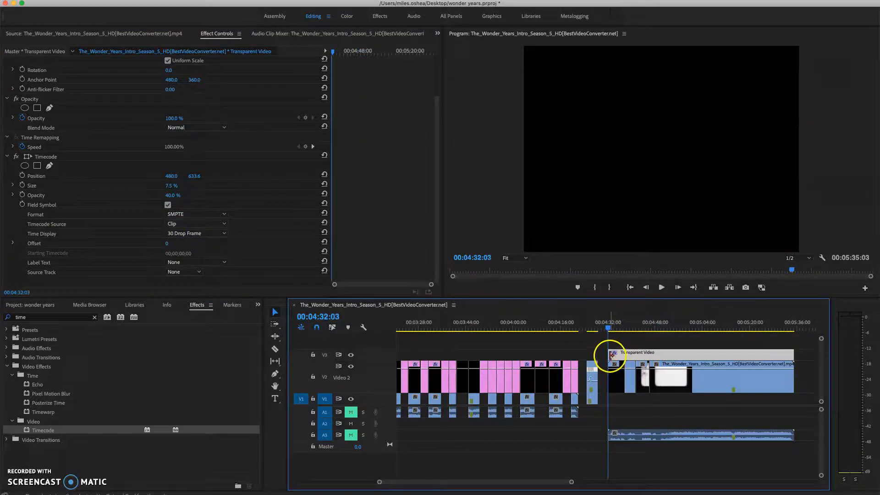
drag(609, 329, 735, 333)
click(621, 416)
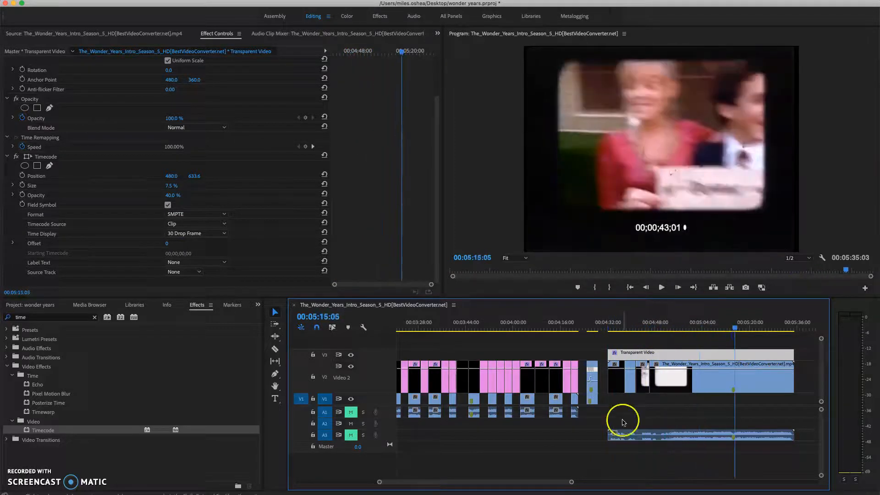
Step: Split the transparent video on V3 at each of the three shot cuts below it, and return to the Selection tool
drag(571, 485, 521, 486)
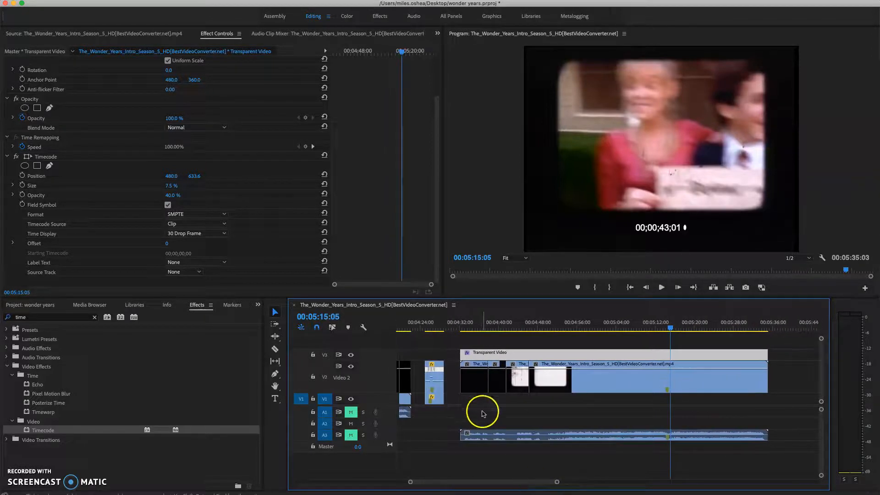
click(275, 350)
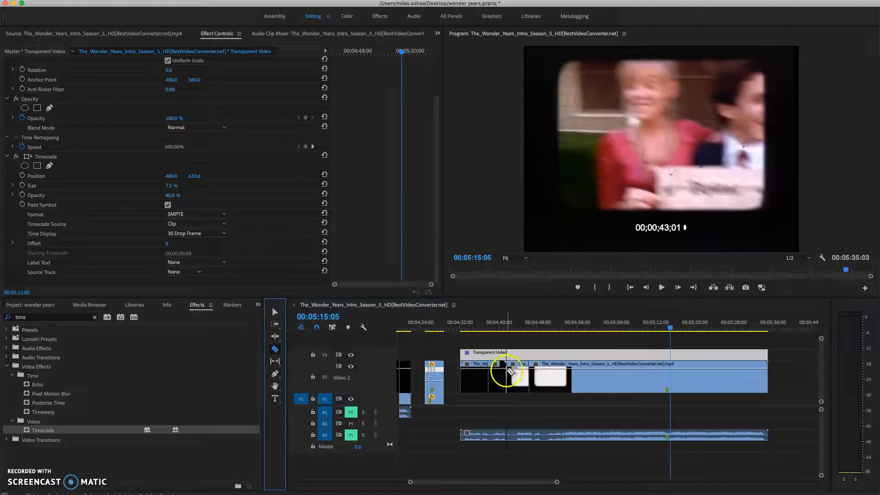
click(489, 355)
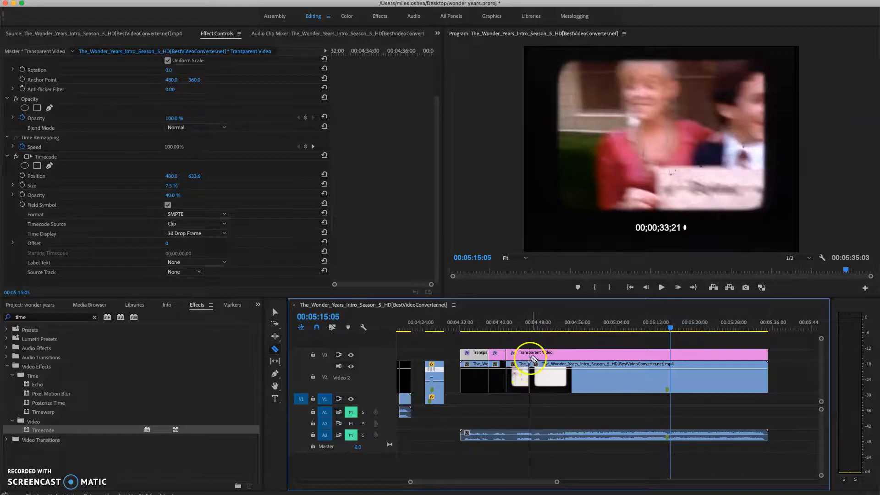
click(531, 353)
click(275, 311)
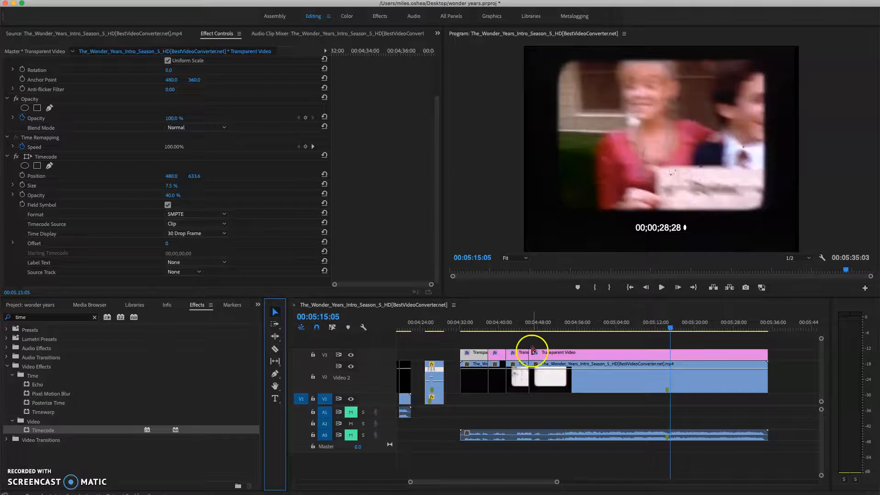
Step: Enlarge the Timecode effect's Size to 21.8 % on the overlay segment above the title shot
click(477, 321)
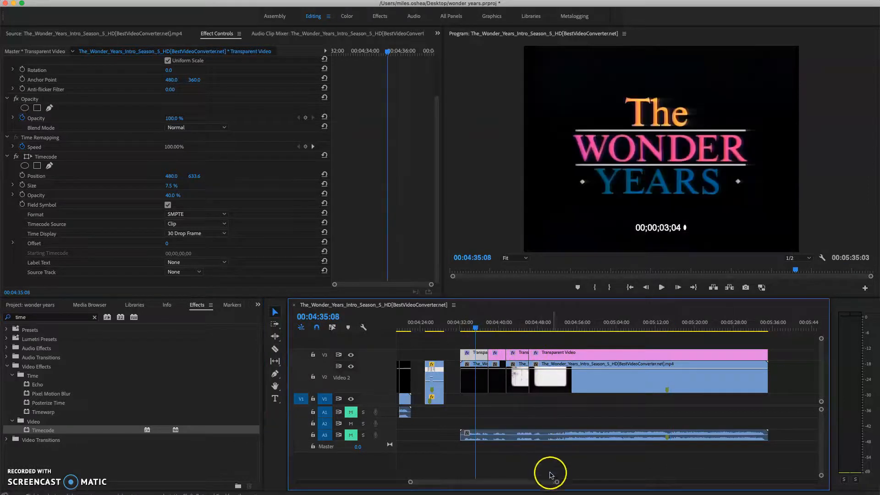
drag(562, 485, 531, 484)
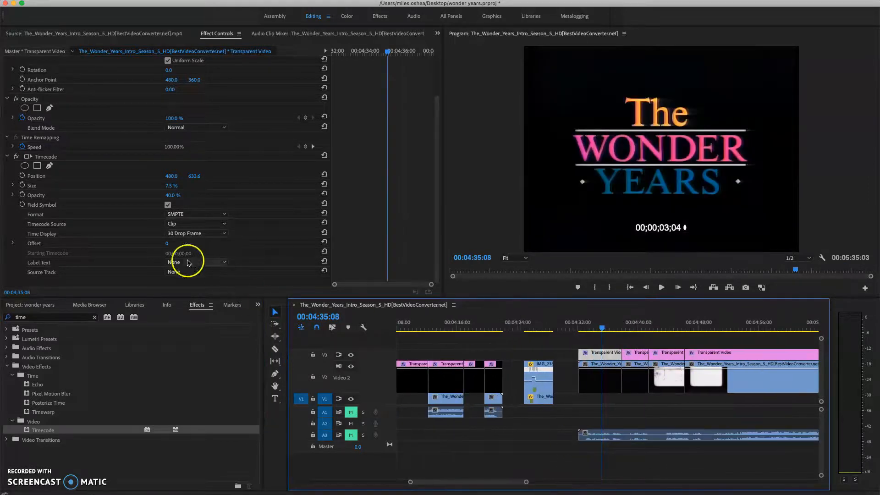
click(439, 137)
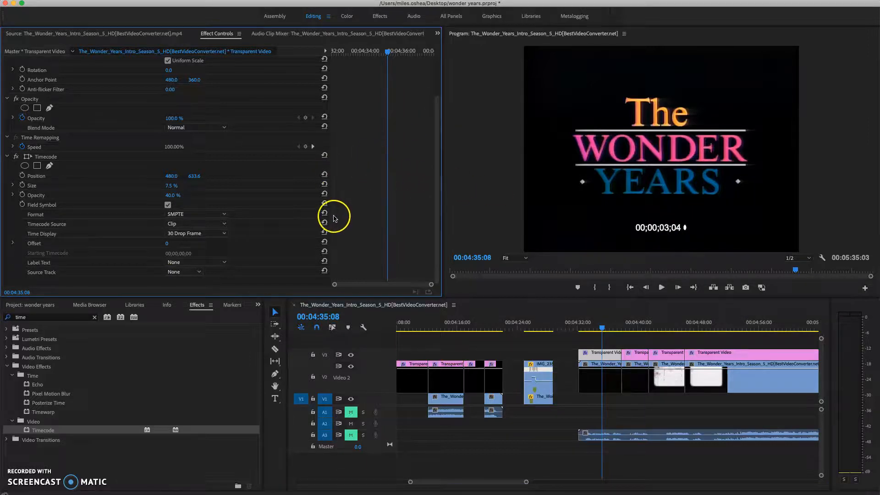
drag(169, 187, 216, 216)
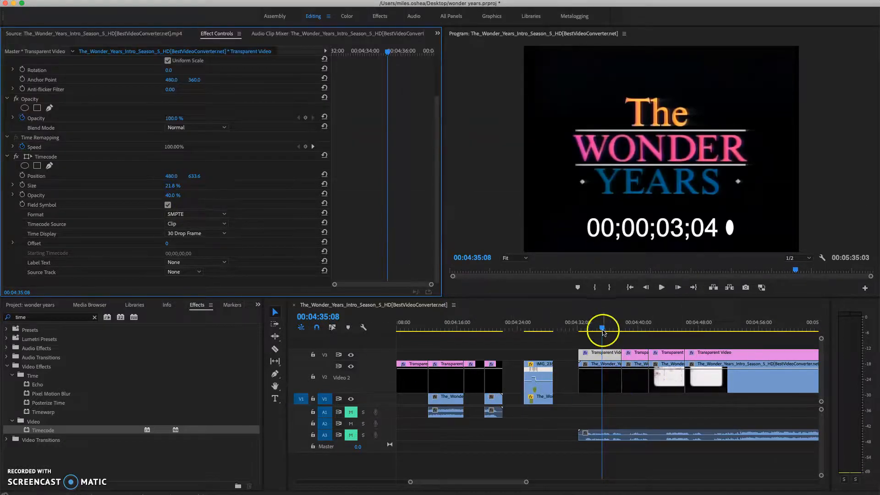
Step: Scrub around the end of the Wonder Years title shot to read its duration from the timecode overlay
drag(603, 329, 623, 330)
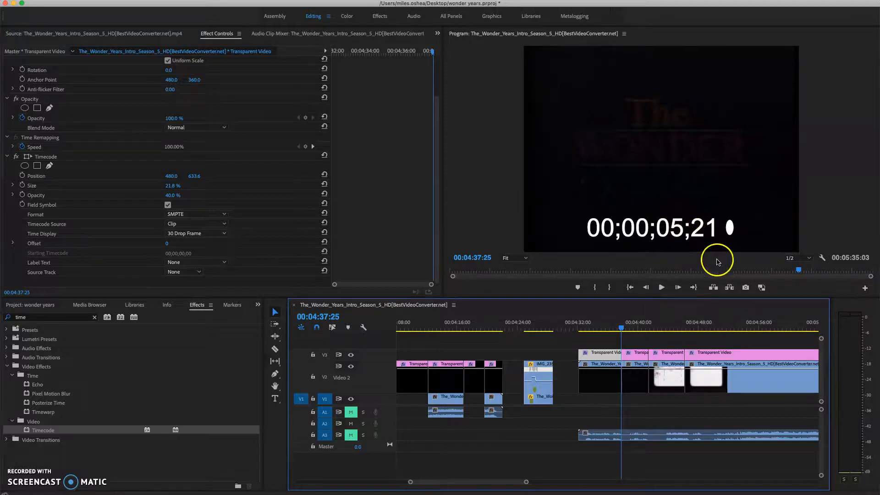
drag(621, 328, 617, 329)
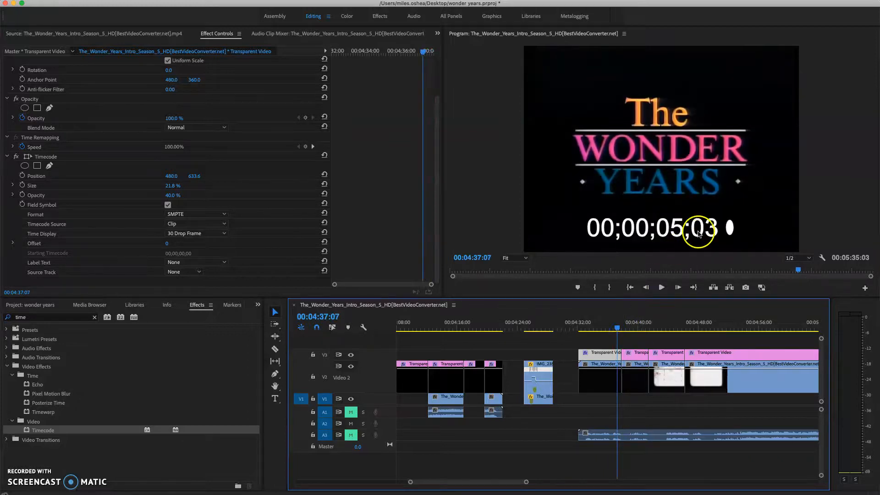
click(620, 328)
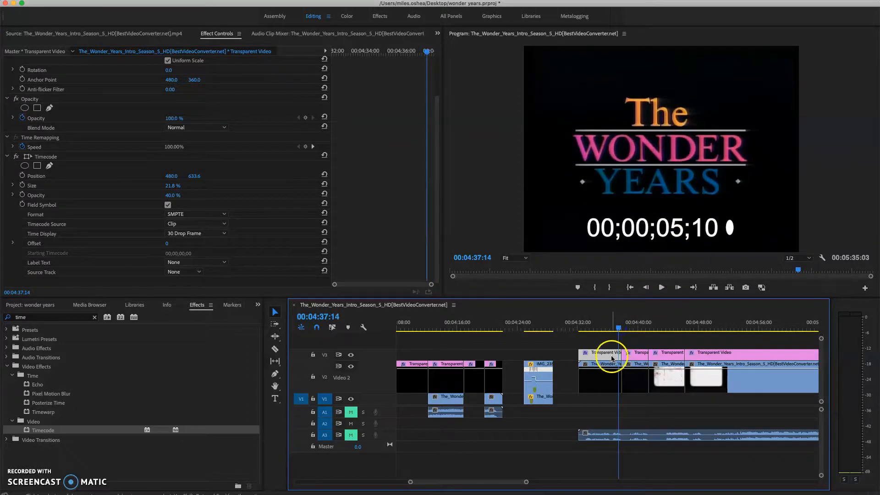
Step: Select the overlay segment above the family shot and scrub to the shot's end to read its duration
drag(619, 328, 627, 328)
click(638, 366)
click(640, 359)
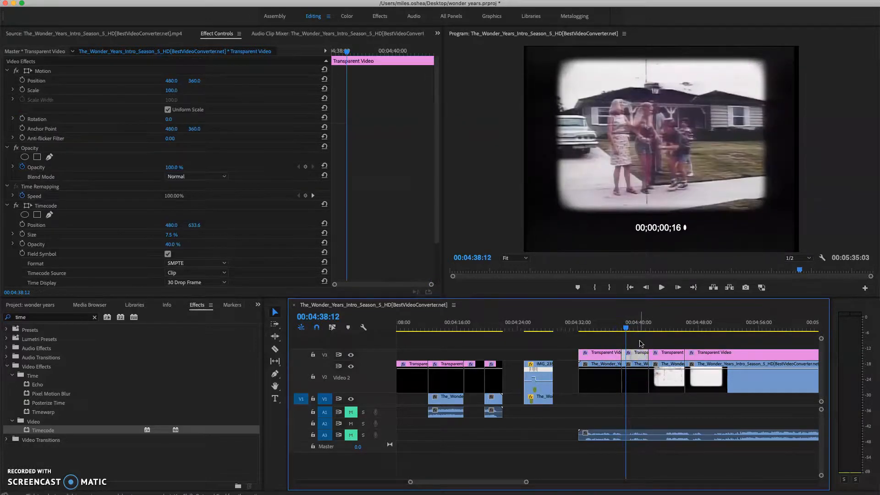
drag(626, 329, 649, 331)
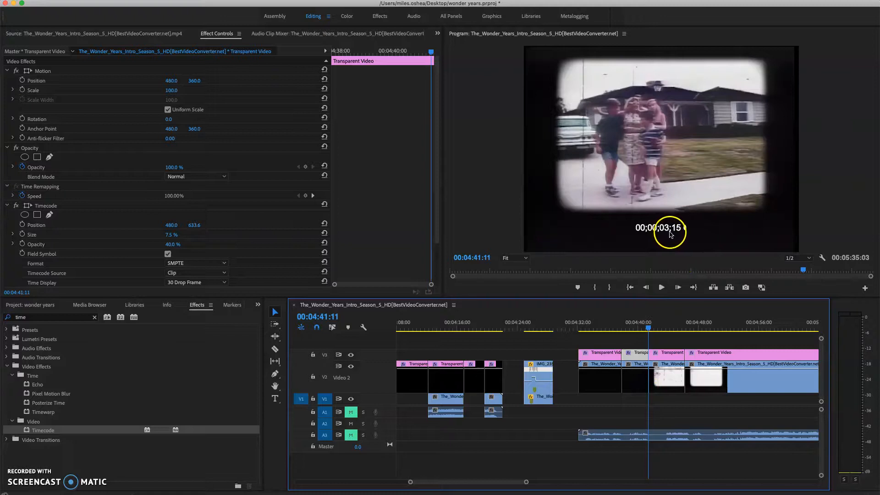
drag(527, 481, 550, 486)
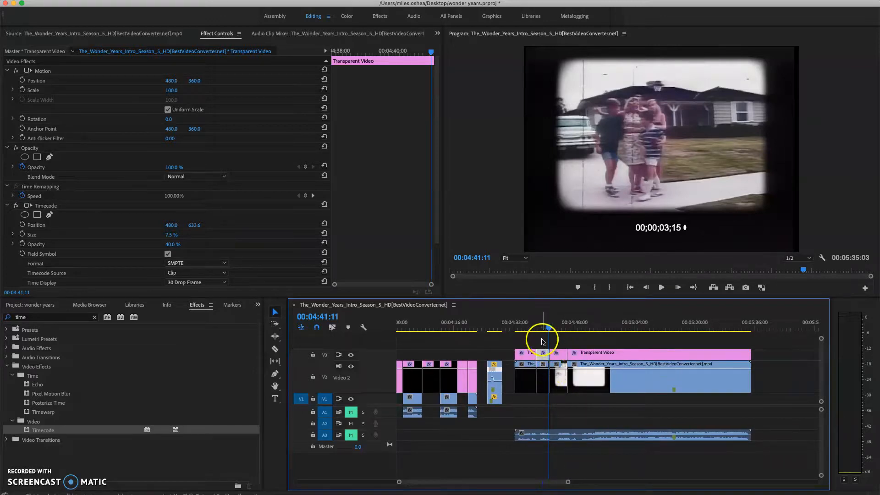
drag(559, 485, 513, 486)
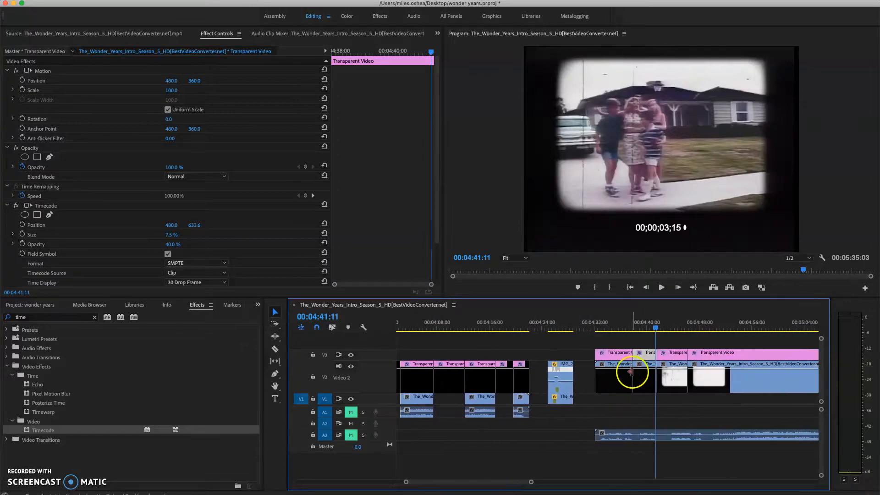
click(645, 330)
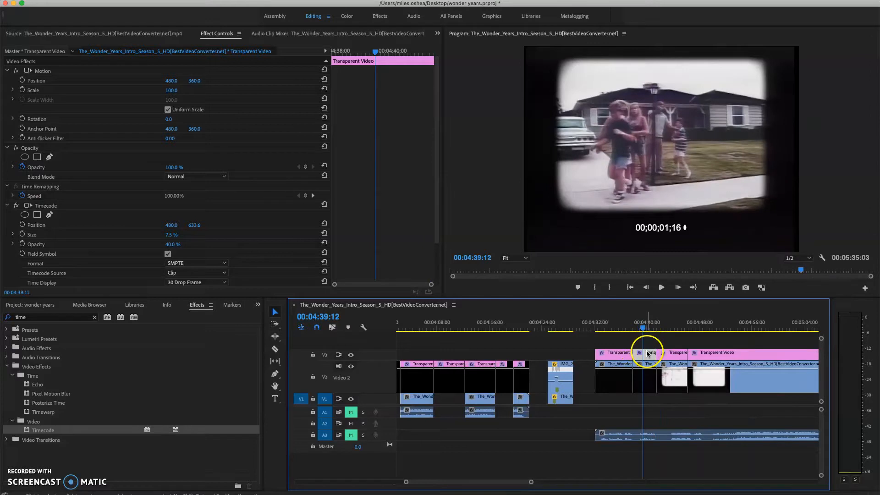
drag(649, 328, 655, 330)
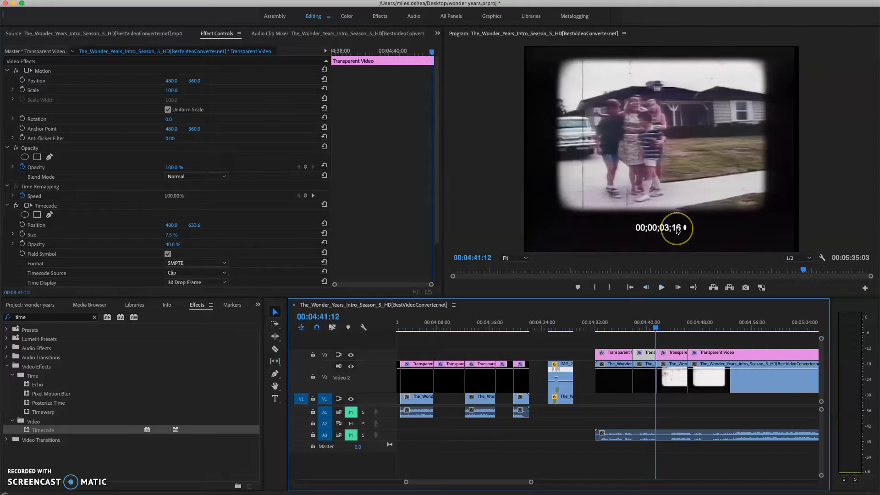
Step: Go back to the earlier numbered shots and view shot 3 with its timecode overlay at 00:01:22:07
drag(533, 486, 480, 488)
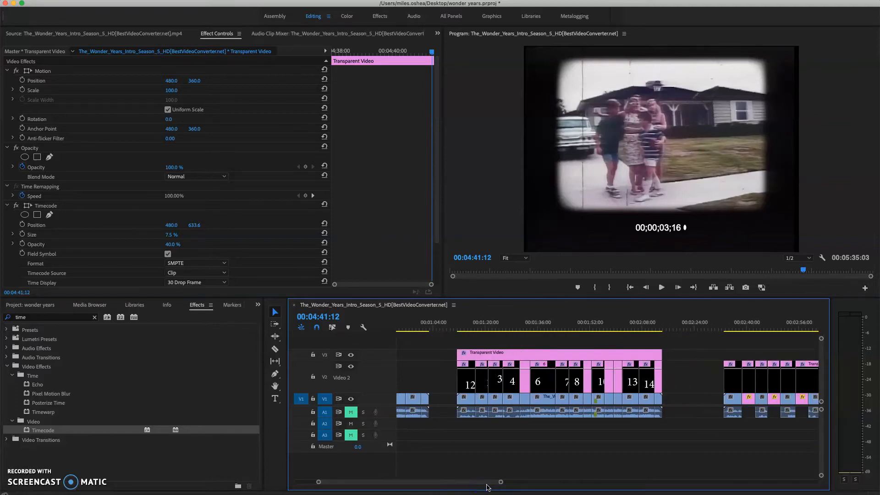
click(494, 330)
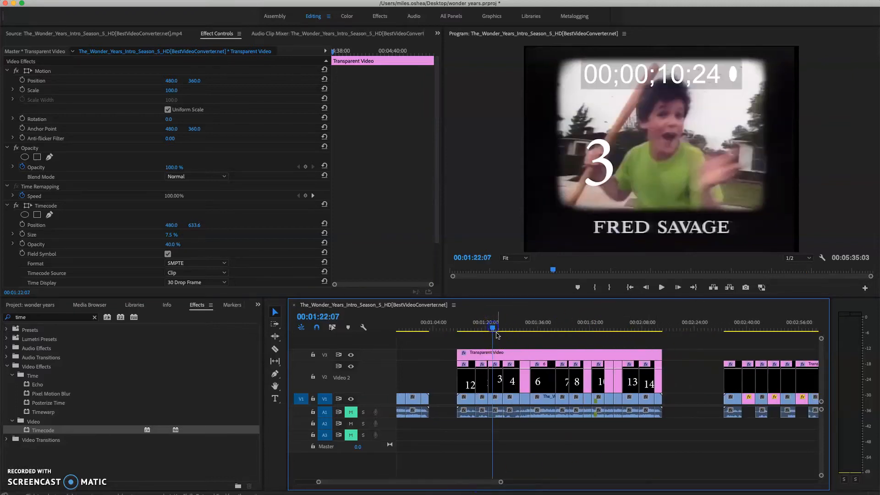